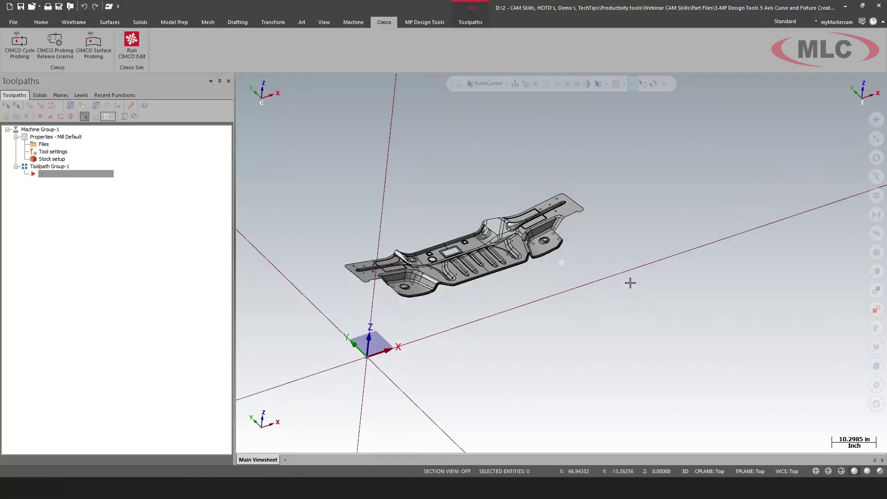
Orbit and zoom the stamped floor-pan part, bringing up the MP Design Tools ribbon
middle_drag(630, 282, 578, 290)
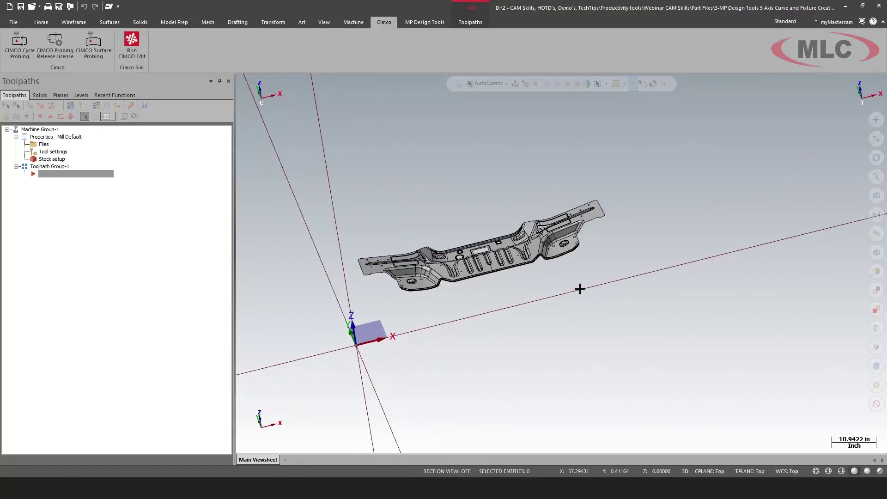
click(429, 23)
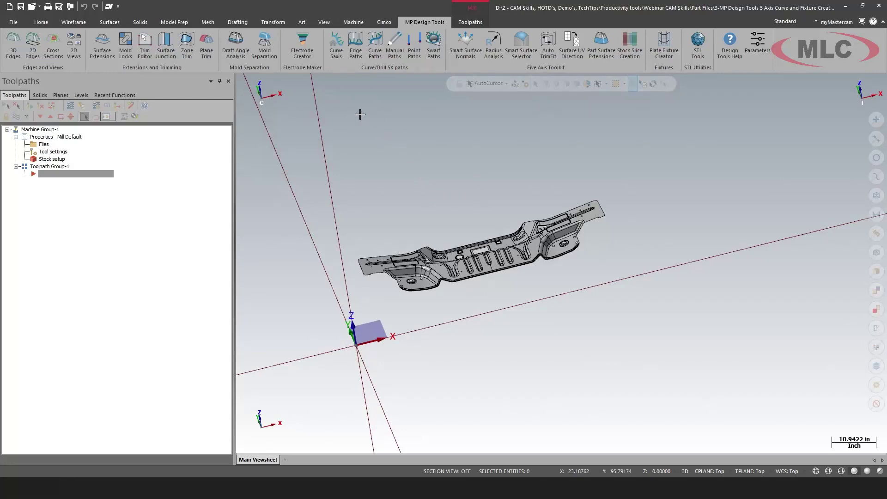
scroll(474, 283, up, 2)
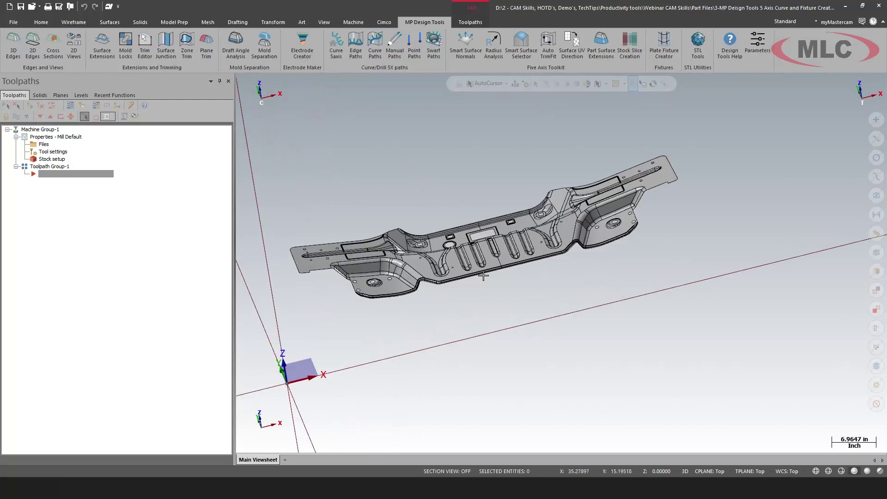
middle_drag(473, 283, 405, 263)
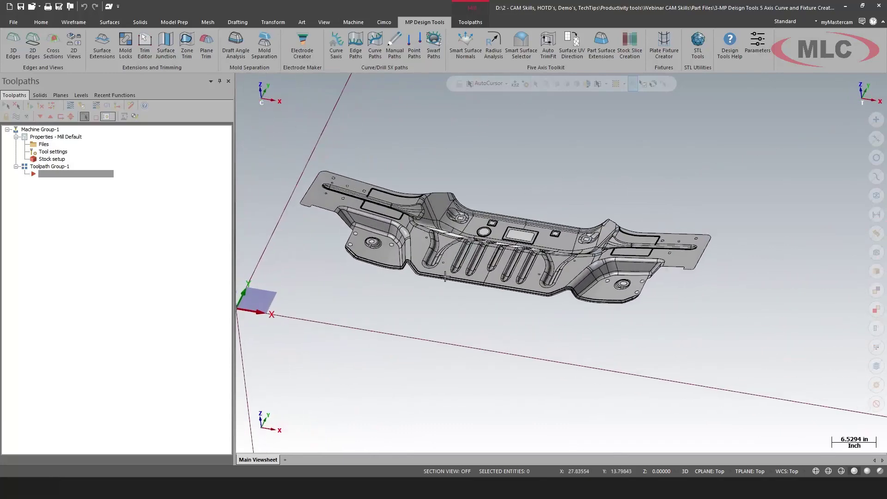
scroll(463, 289, up, 2)
scroll(556, 323, down, 1)
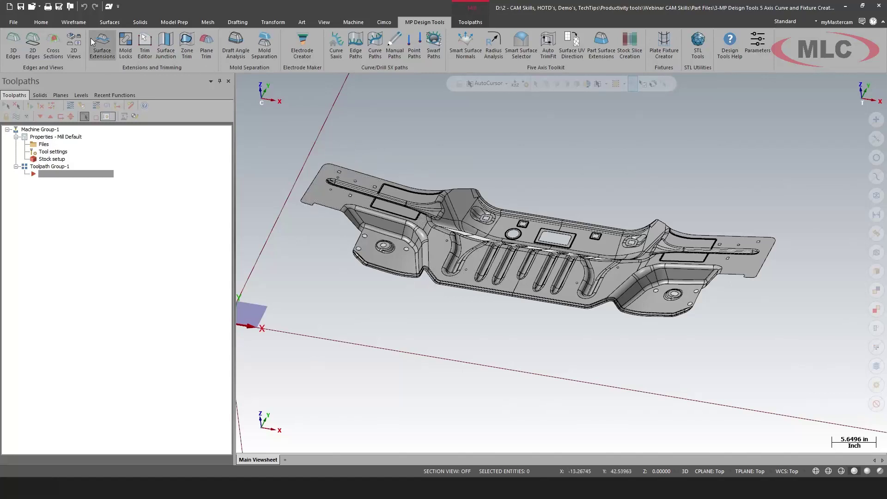
Draw a 1.0-long line normal to the part surface near its left end
click(75, 23)
click(67, 41)
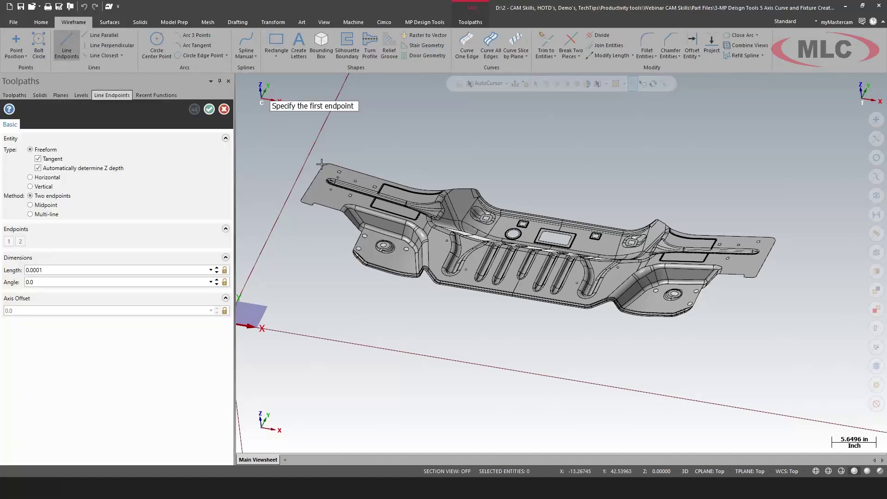
key(Escape)
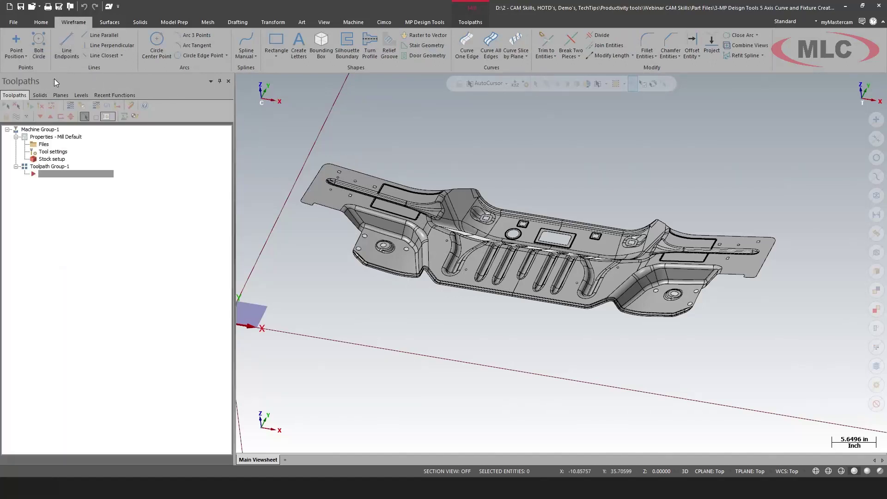
click(123, 56)
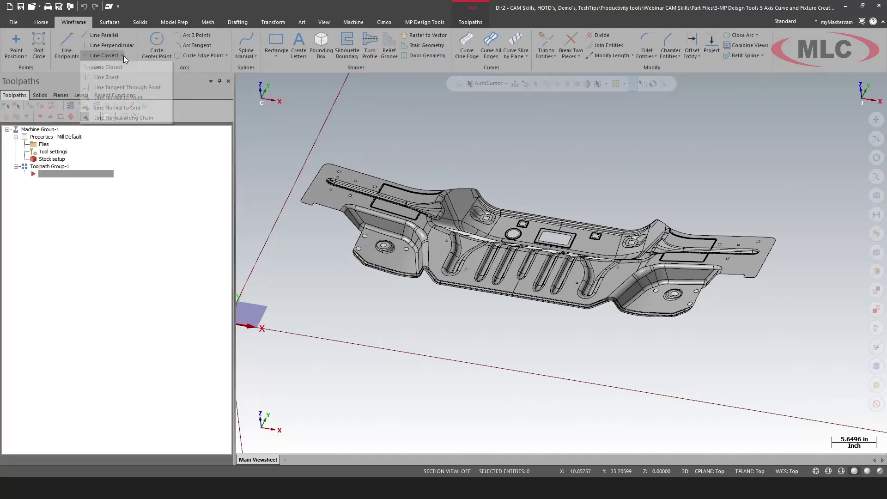
click(175, 119)
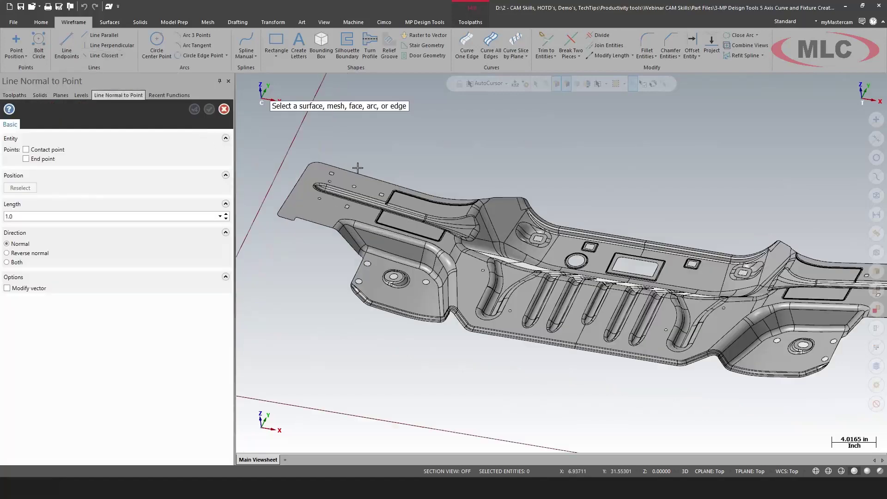
scroll(352, 168, up, 3)
click(315, 161)
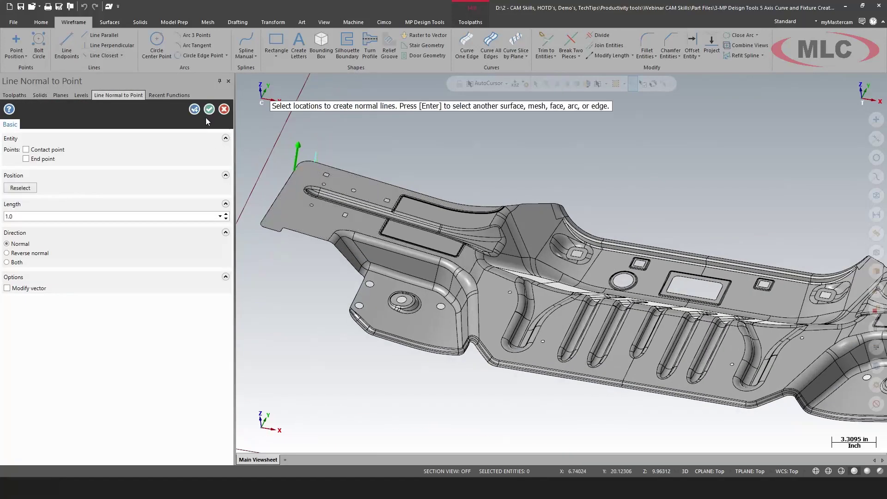
click(208, 110)
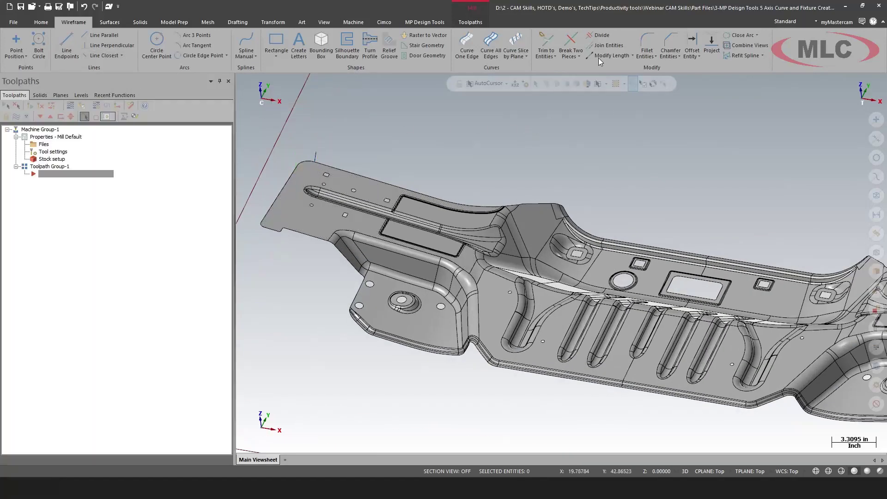
Browse the Modify Vector options and dismiss them without applying any
click(631, 56)
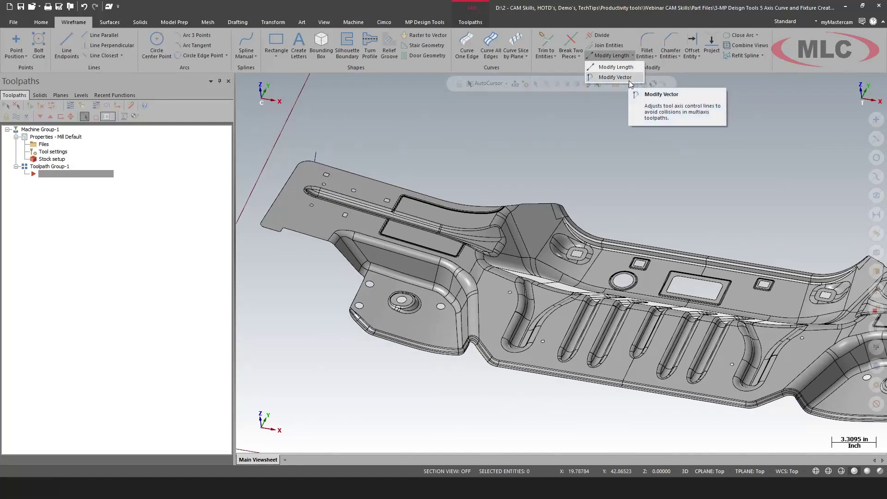
click(602, 190)
scroll(324, 185, down, 2)
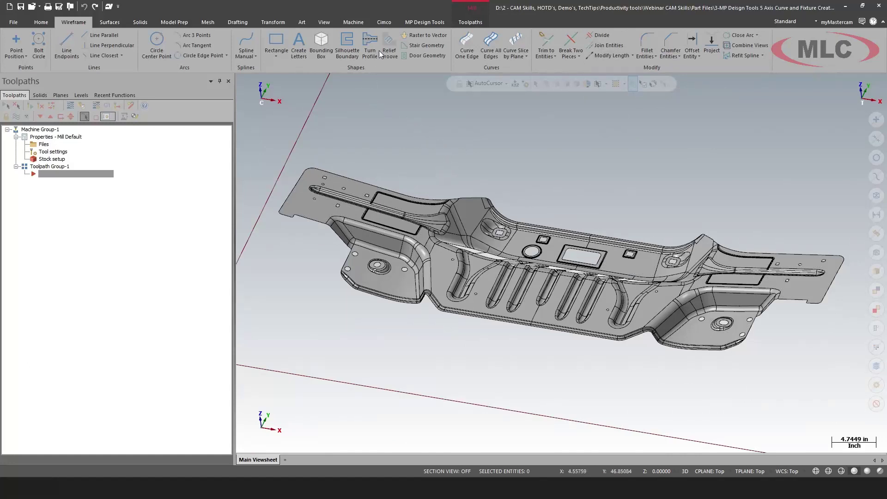
Pick the lower outer edge for an edge path and stretch it around the whole outline
click(422, 23)
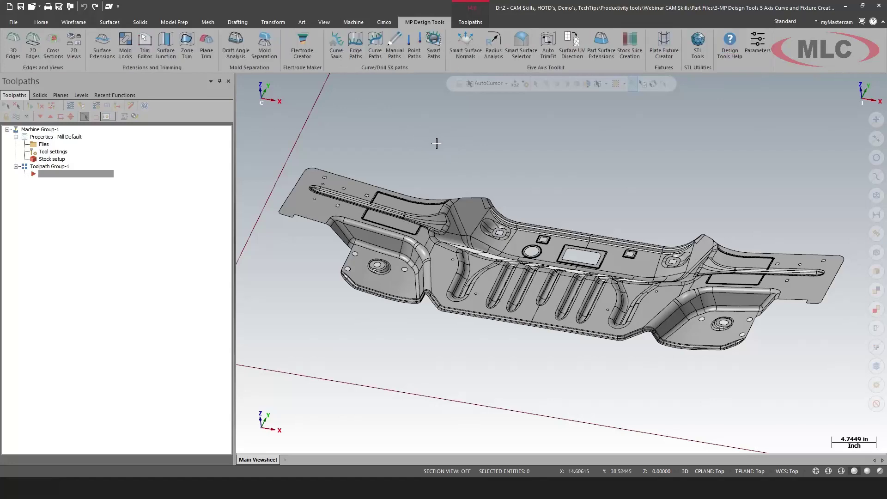
click(351, 52)
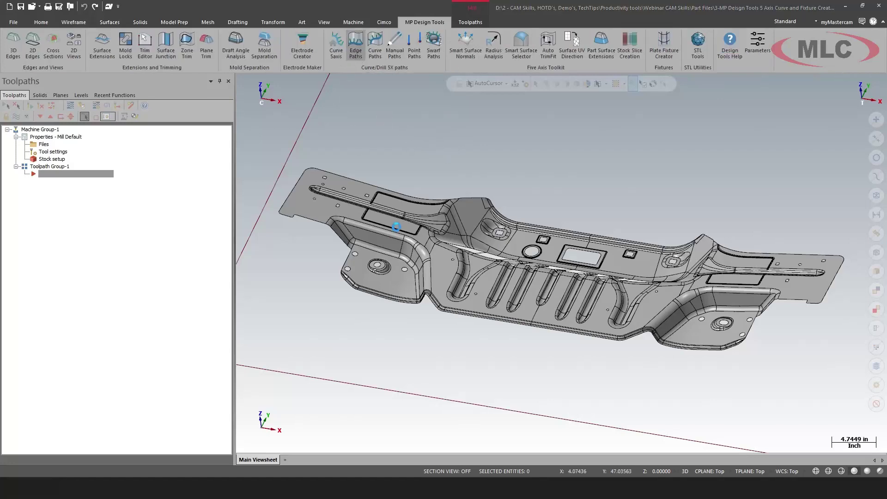
click(544, 326)
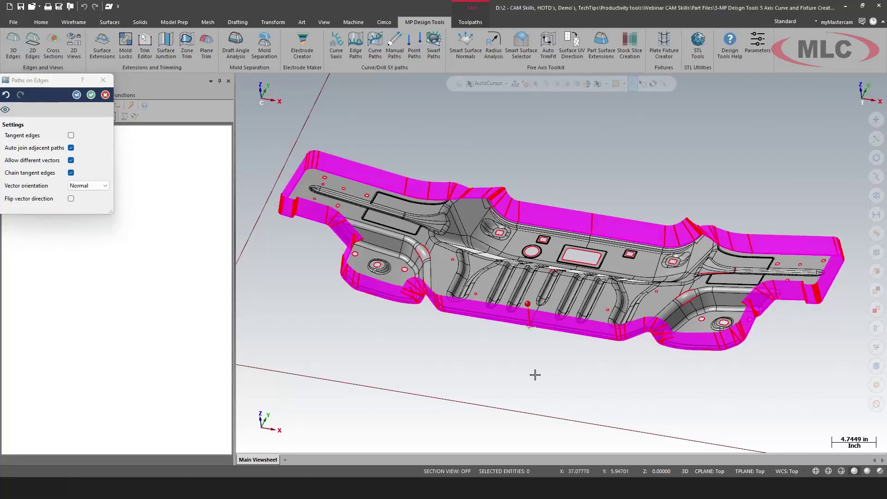
mouse_move(528, 304)
drag(529, 304, 441, 307)
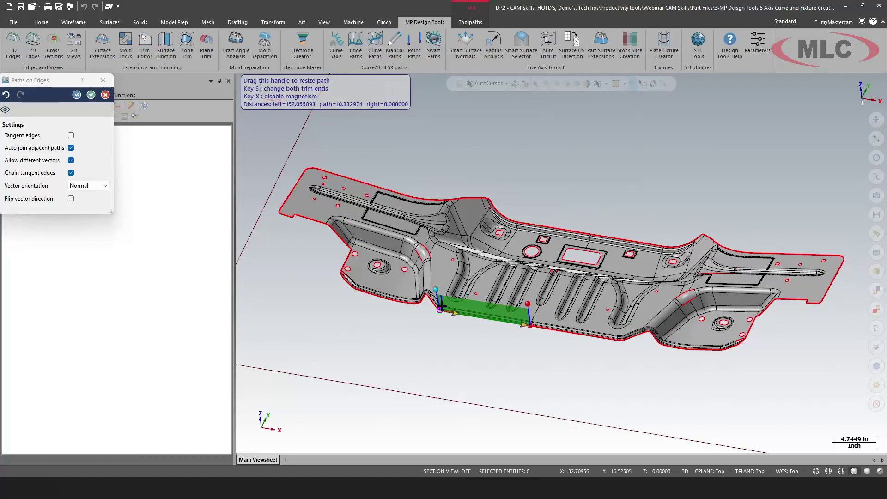
drag(441, 307, 532, 323)
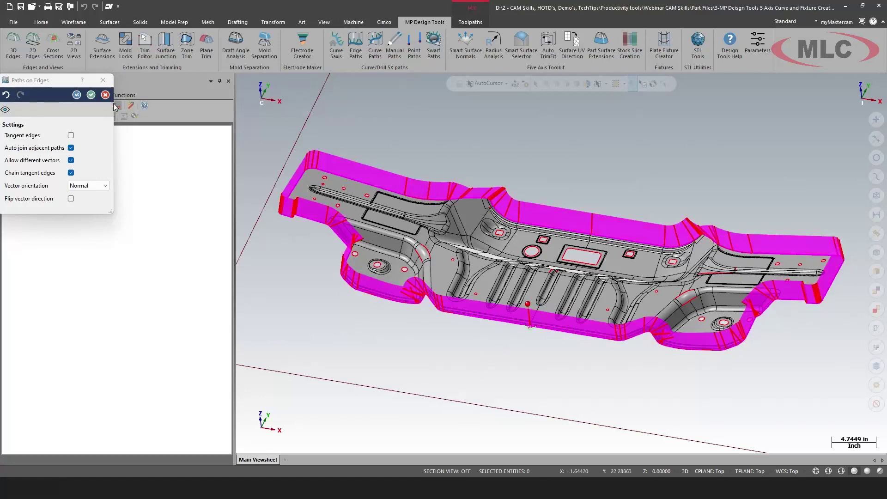
Confirm the edge path and reverse Edge Path 1's cutting direction
click(91, 95)
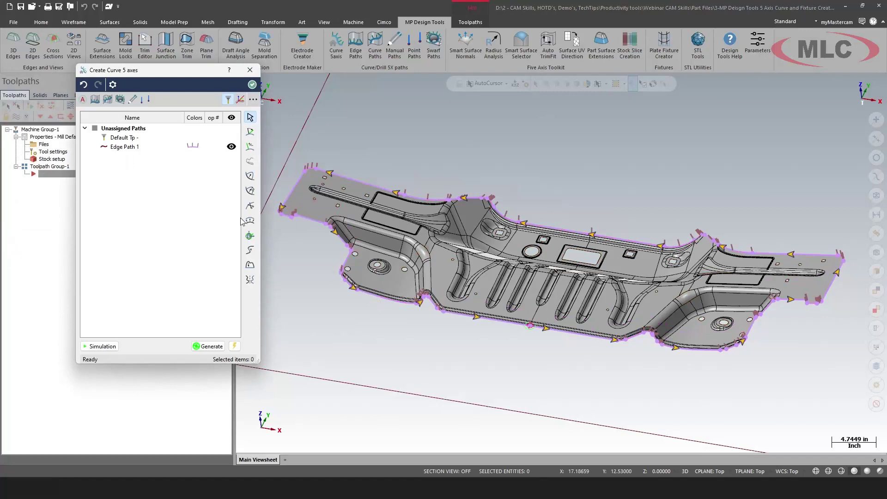
scroll(532, 323, up, 3)
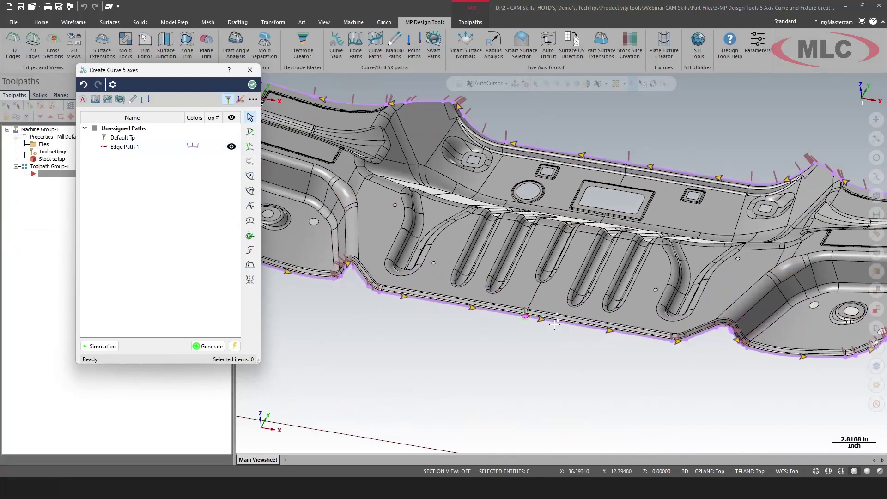
scroll(532, 323, down, 2)
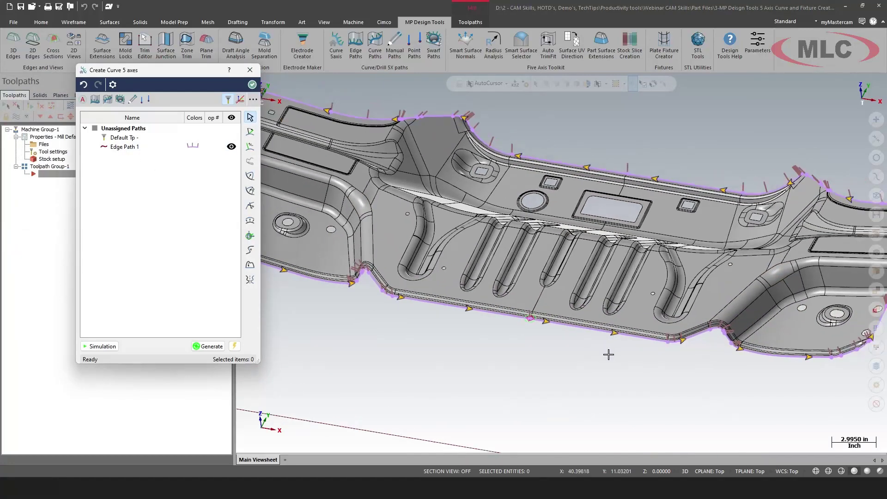
click(128, 147)
right_click(133, 147)
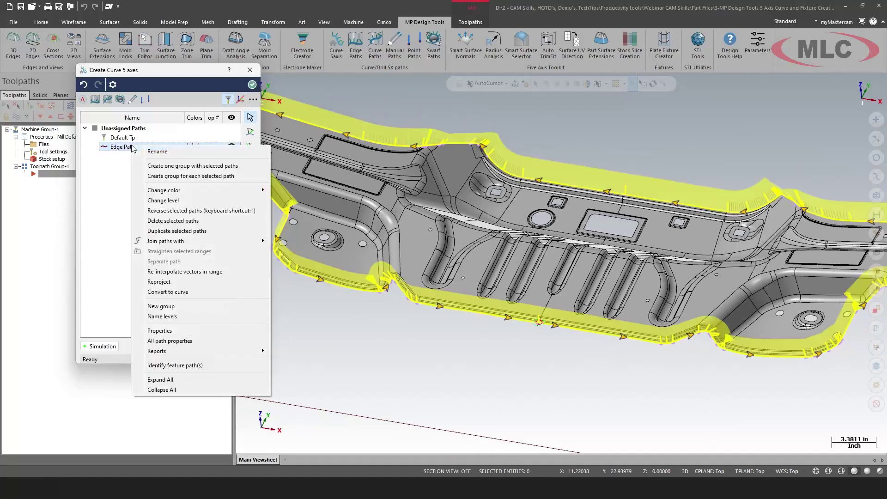
click(167, 211)
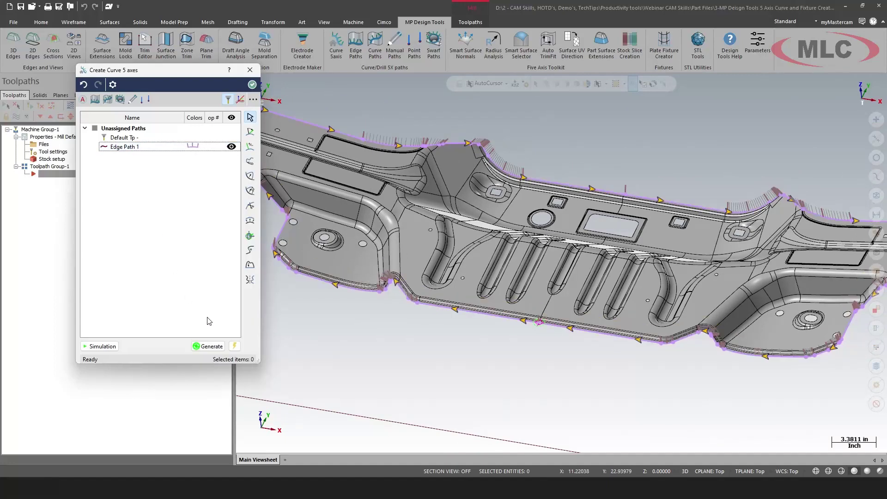
Generate the path with tool 285, the 1/4 FLAT ENDMILL, and bring up simulation settings
click(234, 346)
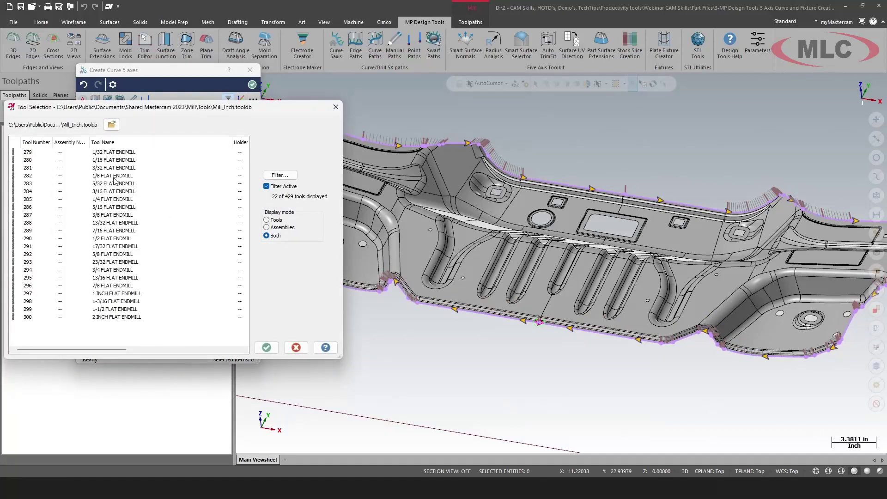
double_click(114, 203)
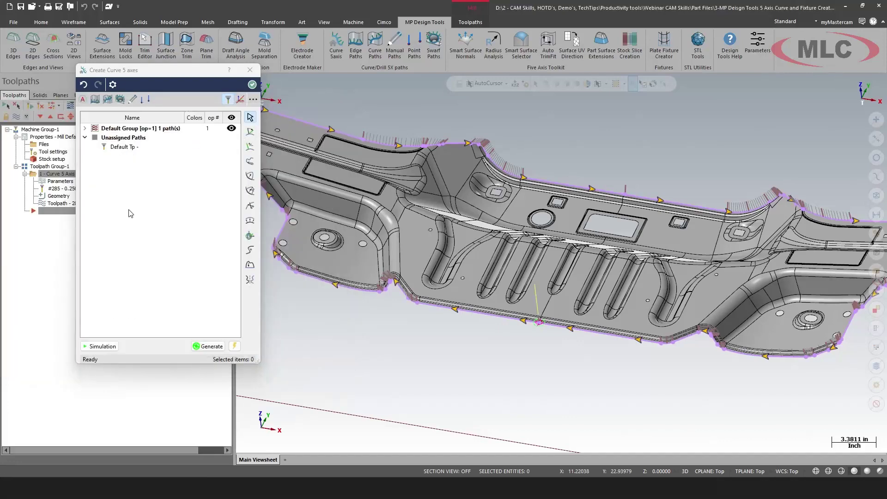
click(111, 346)
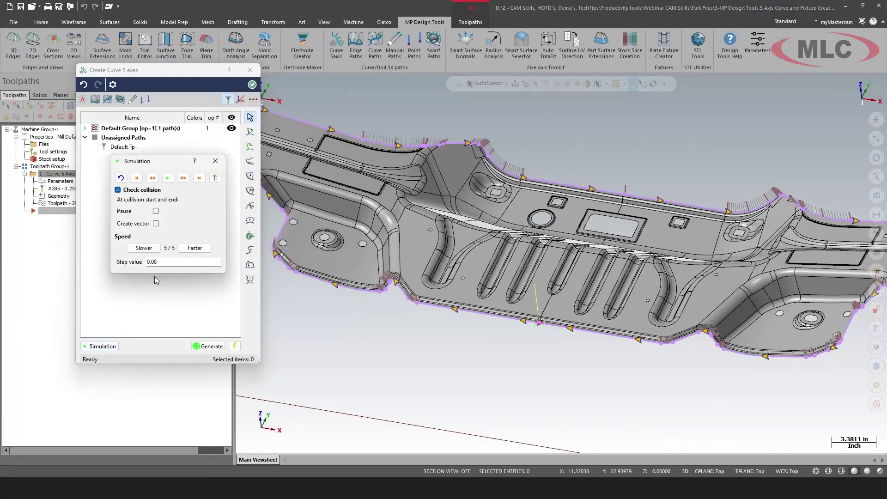
Backplot the 1/4 flat endmill around the full part edge, then close the simulation
click(168, 177)
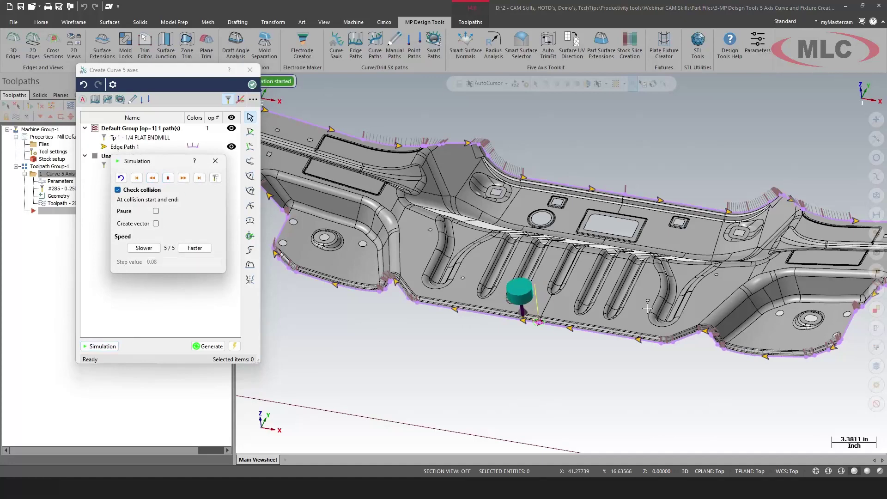
scroll(651, 313, down, 1)
scroll(371, 282, up, 2)
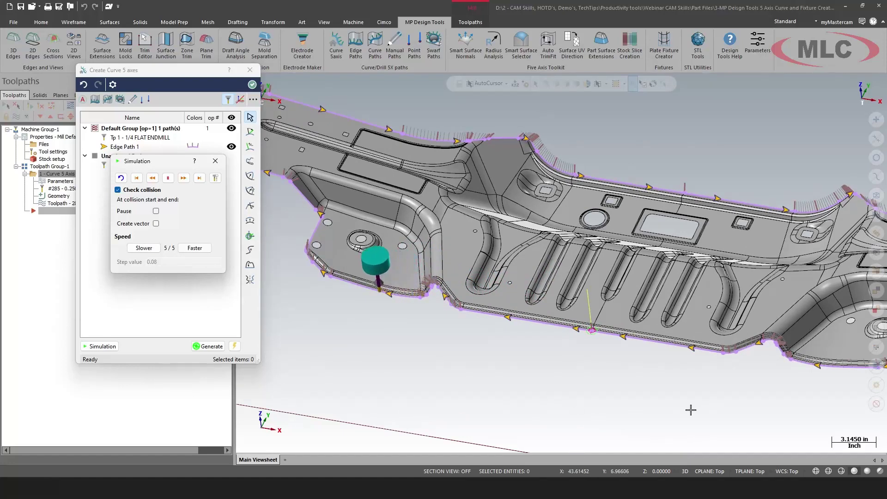
scroll(691, 410, down, 1)
scroll(690, 409, down, 1)
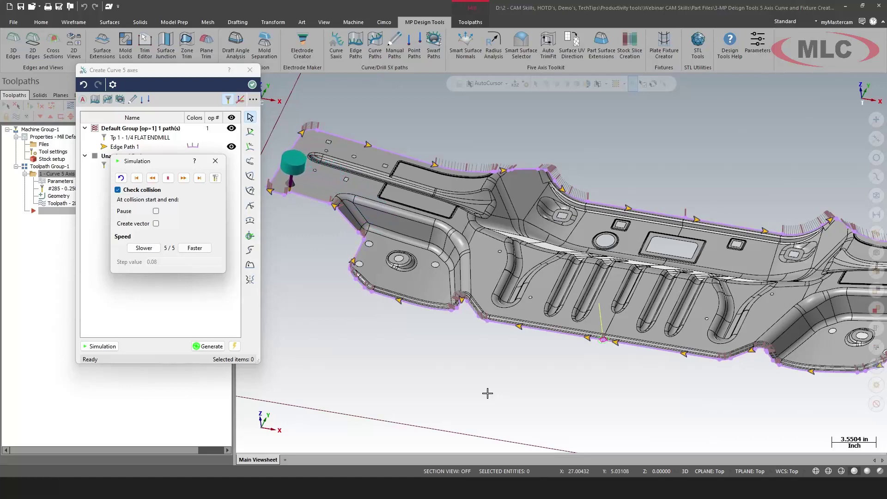
scroll(320, 146, down, 1)
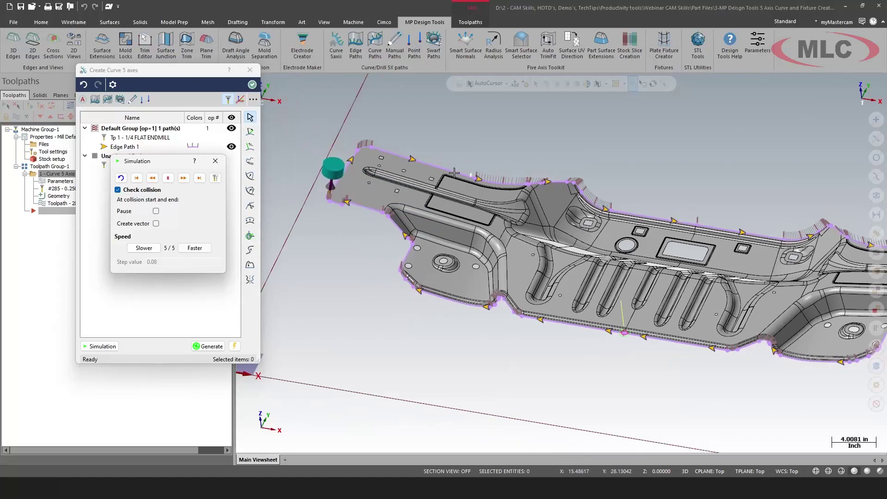
scroll(319, 145, up, 2)
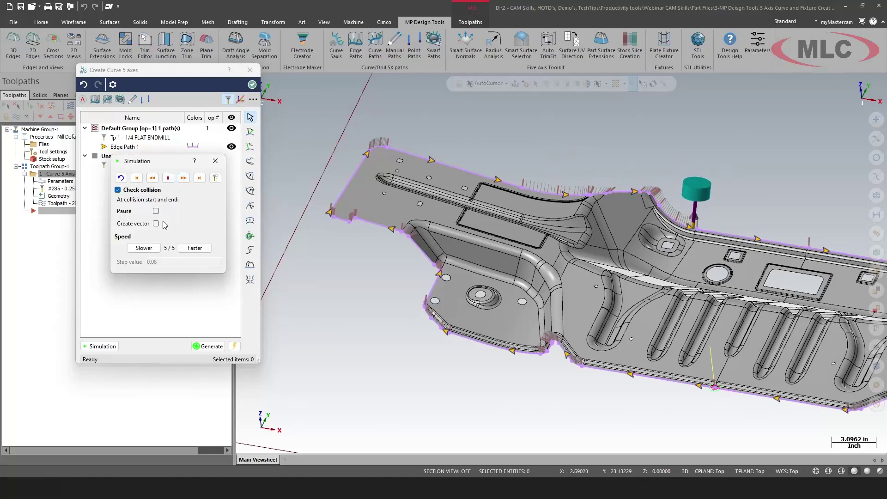
click(215, 161)
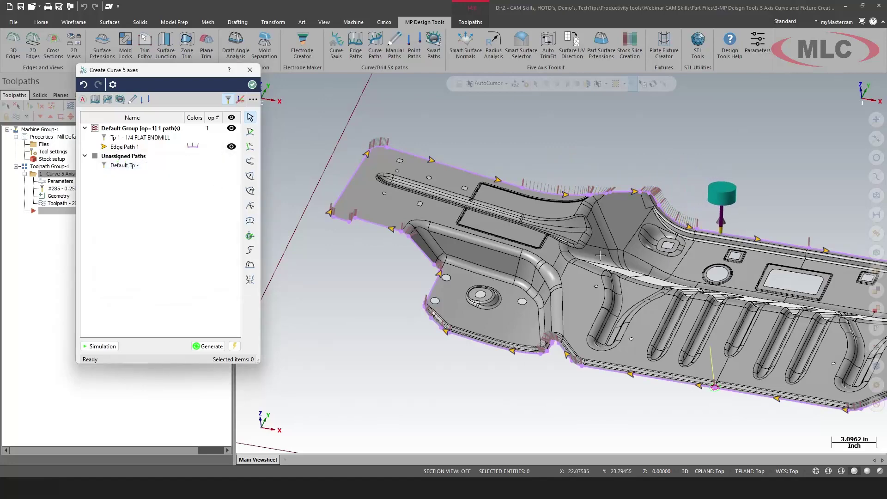
Zoom into the edge path's sharp bend and preview the tilted cutter at one vector
scroll(439, 245, down, 2)
middle_drag(449, 255, 503, 287)
scroll(502, 313, up, 5)
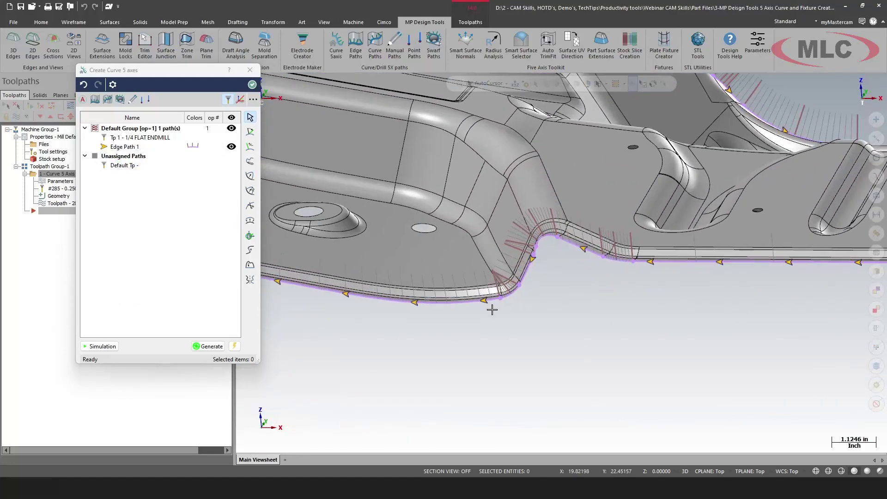
scroll(497, 332, up, 2)
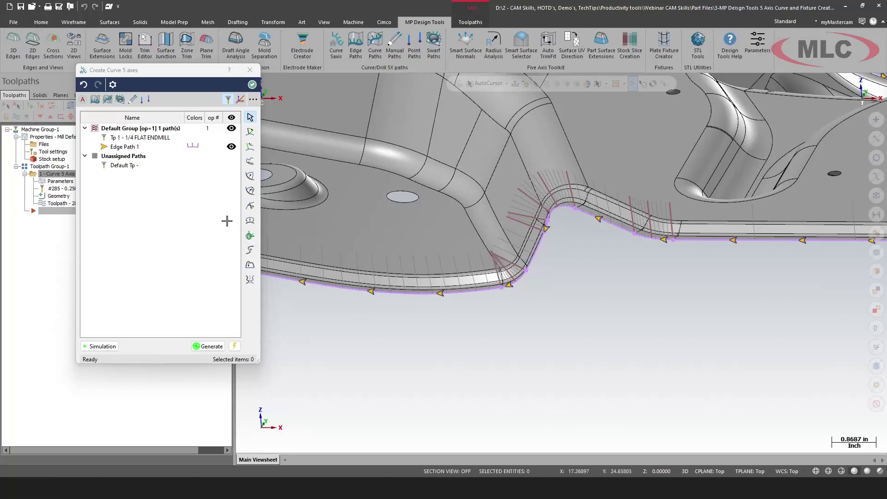
click(500, 280)
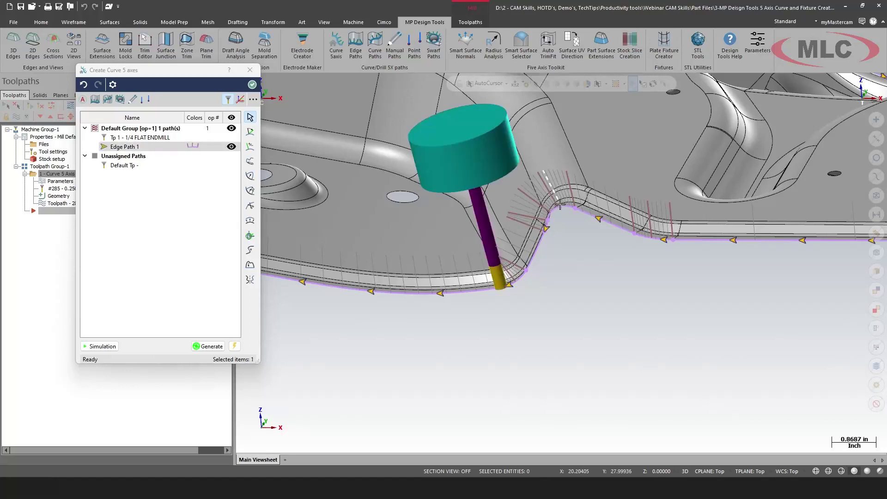
Re-interpolate the tool vectors across the sharp bend and at the adjacent corner
click(558, 204)
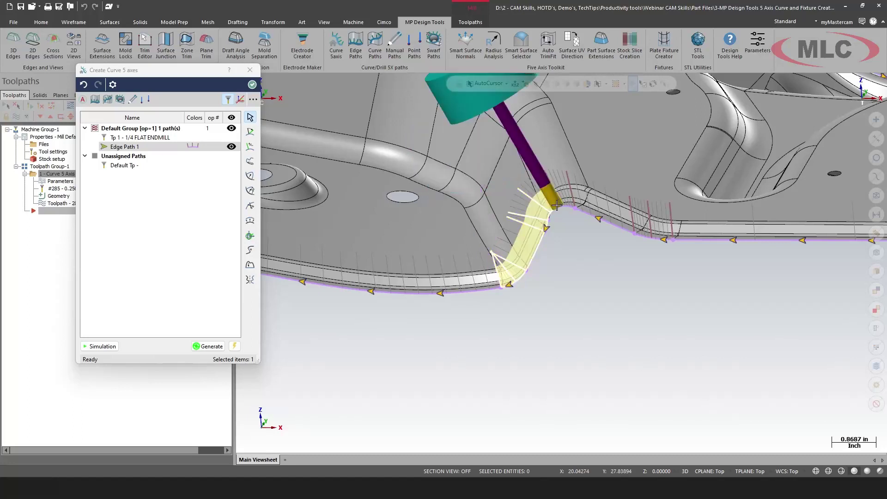
right_click(558, 205)
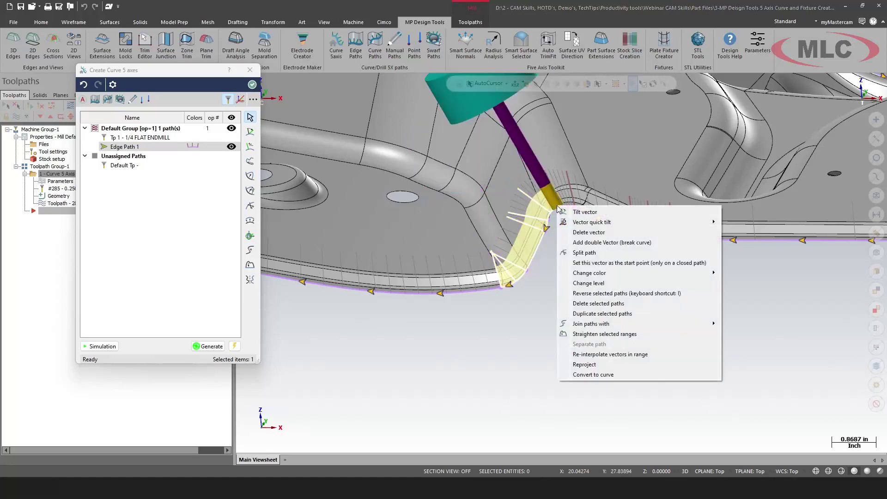
click(599, 355)
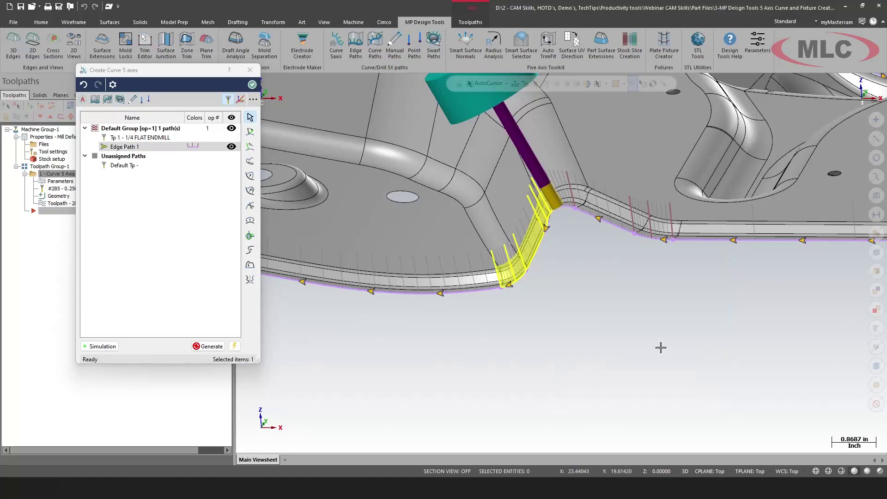
scroll(692, 344, down, 3)
scroll(364, 215, up, 6)
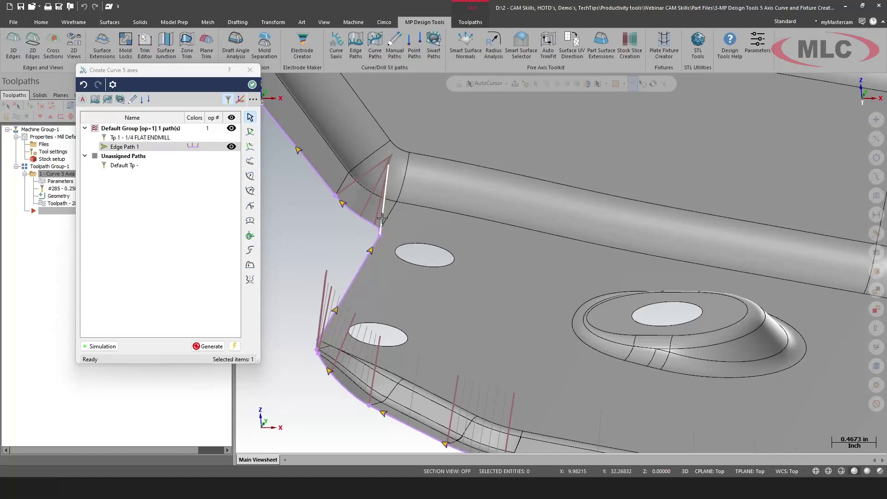
scroll(453, 235, down, 5)
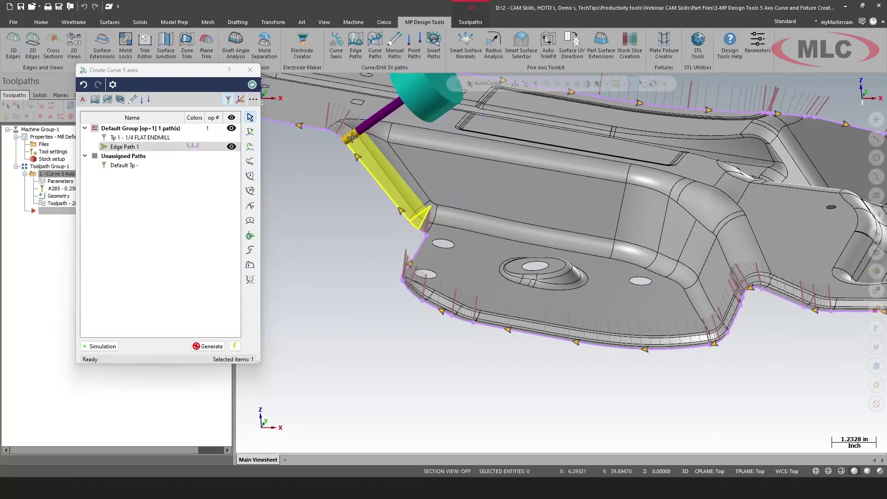
right_click(352, 138)
click(409, 276)
scroll(501, 346, down, 3)
Re-interpolate the vectors at a spot along the part's upper edge
middle_drag(500, 346, 668, 226)
scroll(668, 226, up, 6)
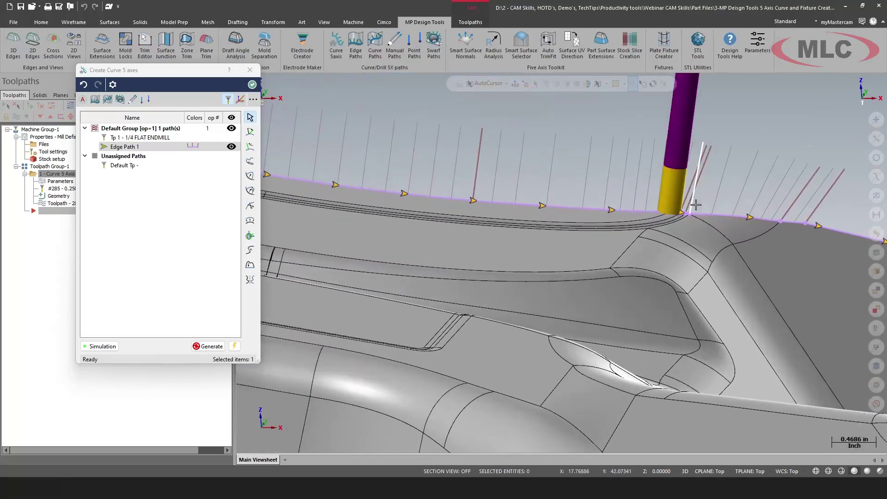
scroll(695, 205, up, 2)
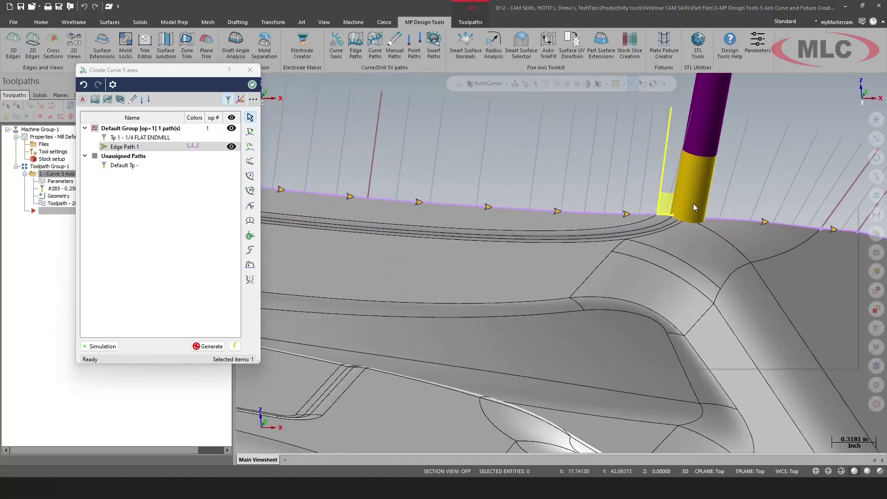
right_click(693, 203)
click(744, 341)
scroll(609, 256, down, 8)
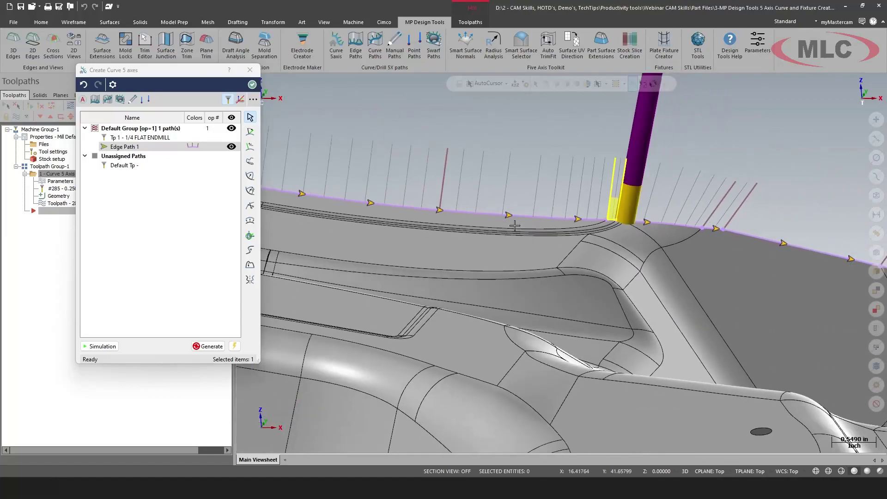
Select the vector fan at the first corner and re-interpolate it
scroll(680, 200, down, 5)
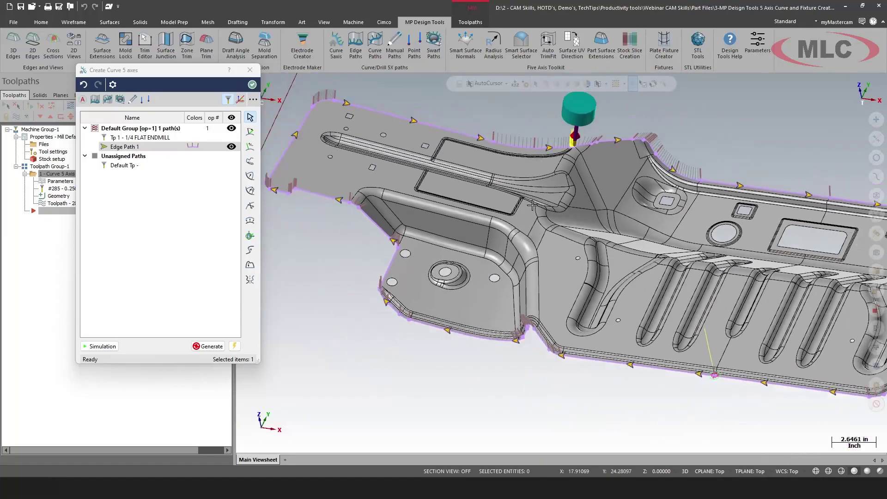
scroll(756, 210, up, 1)
scroll(693, 204, up, 7)
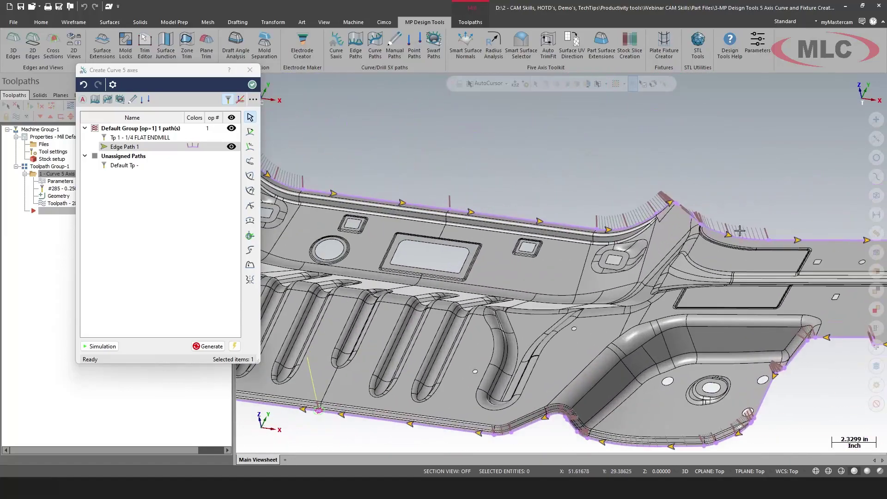
scroll(707, 195, up, 3)
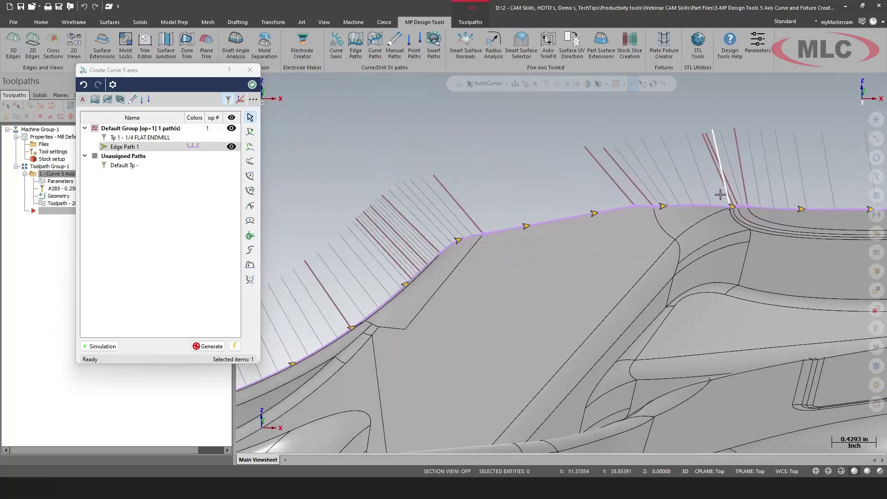
click(749, 195)
right_click(744, 198)
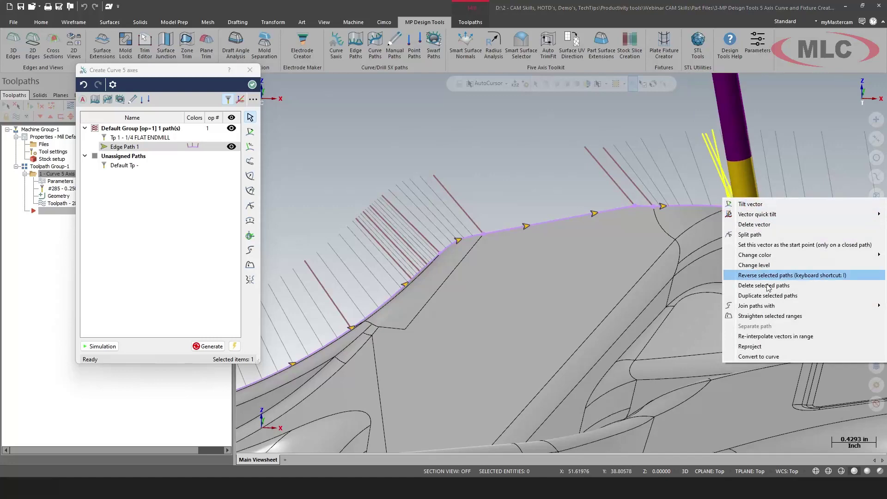
click(776, 335)
Re-interpolate the fan of vectors at the inner corner
scroll(564, 231, down, 2)
scroll(564, 231, down, 5)
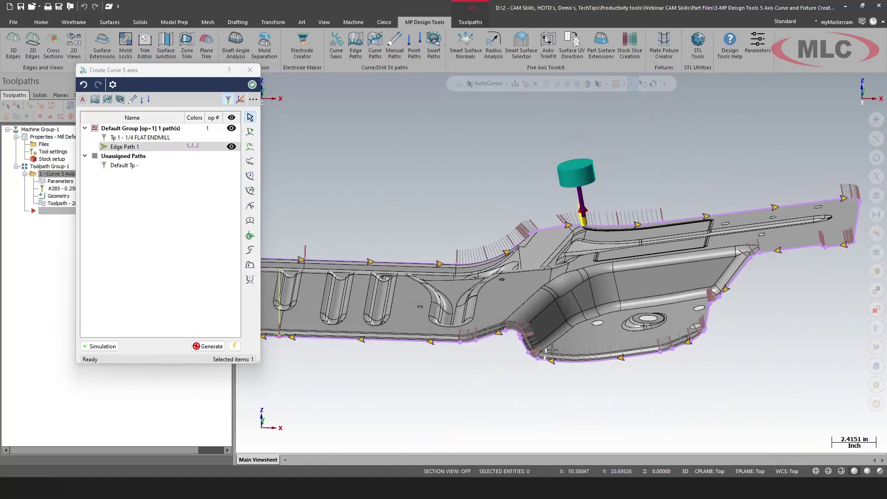
scroll(692, 300, up, 7)
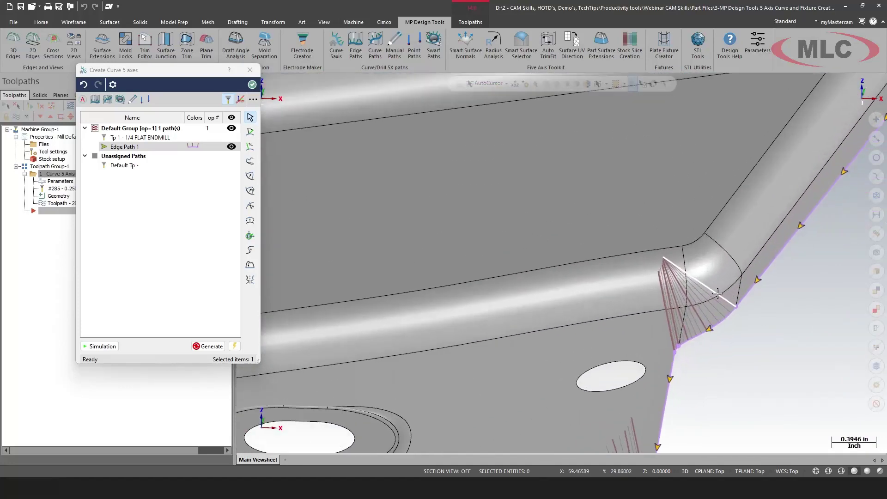
click(666, 338)
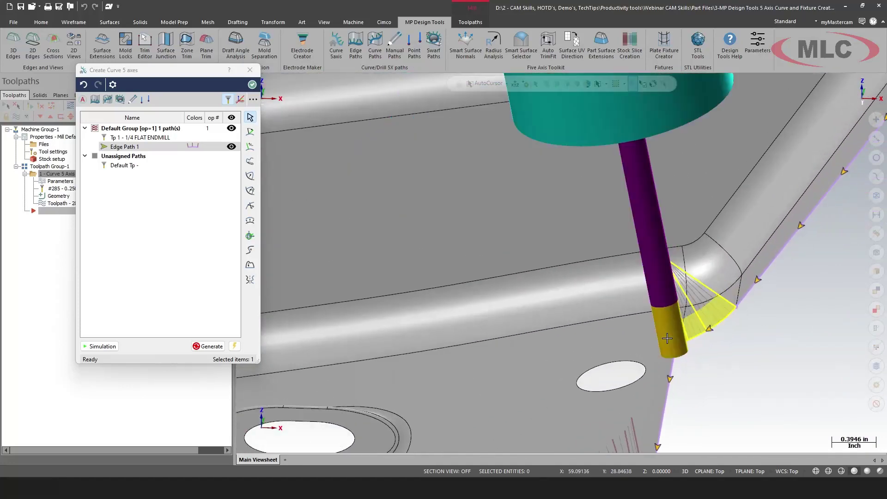
right_click(666, 338)
click(712, 309)
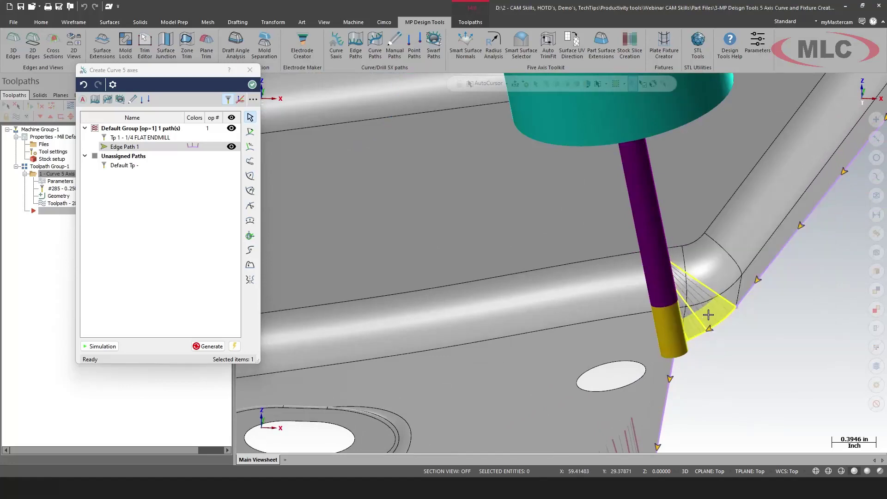
Re-interpolate the vectors around the lower-left corner of the edge path
scroll(755, 280, down, 3)
scroll(754, 280, down, 3)
scroll(464, 373, up, 3)
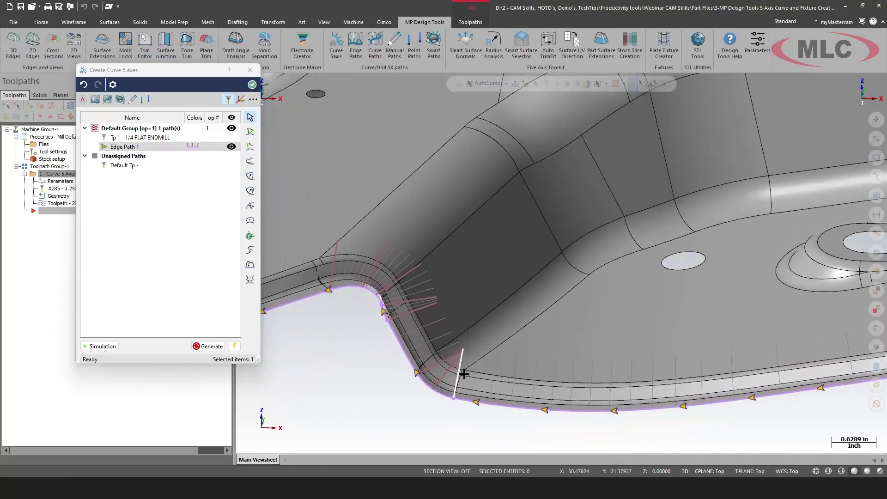
click(463, 373)
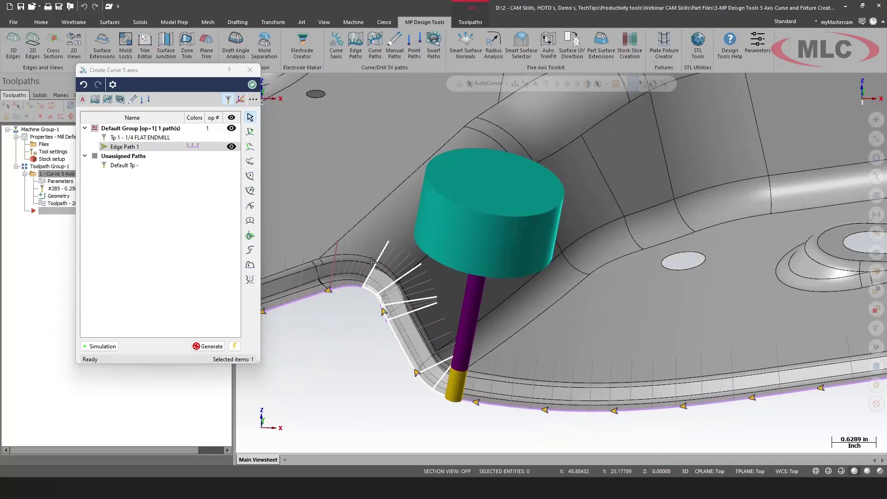
click(330, 269)
right_click(330, 268)
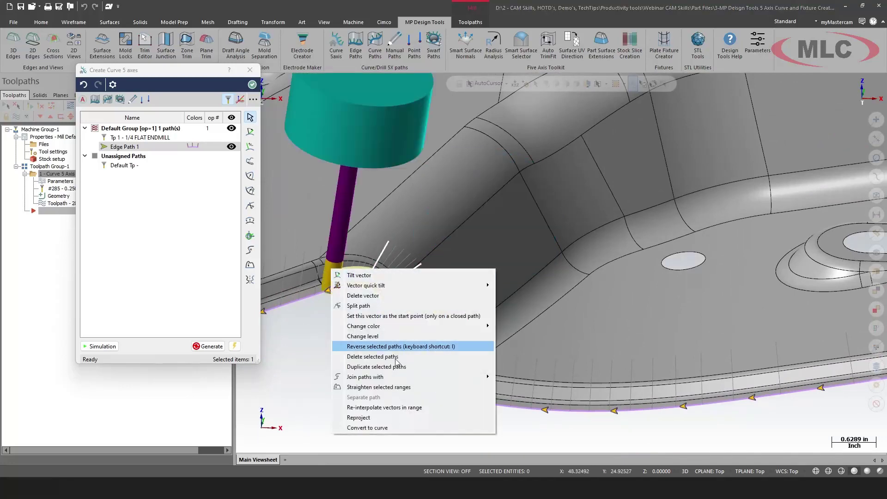
click(415, 407)
scroll(665, 291, down, 8)
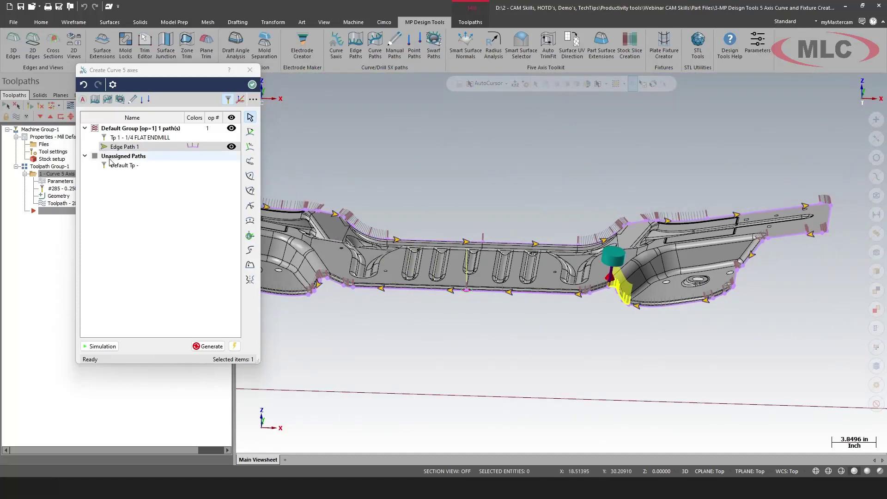
Rewind and replay the collision-checked simulation along the smoothed Edge Path 1, then close it
click(102, 347)
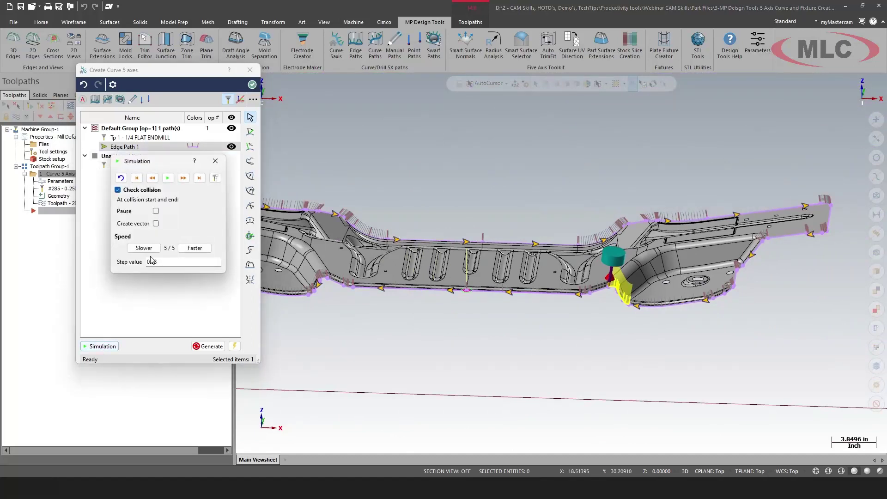
click(121, 178)
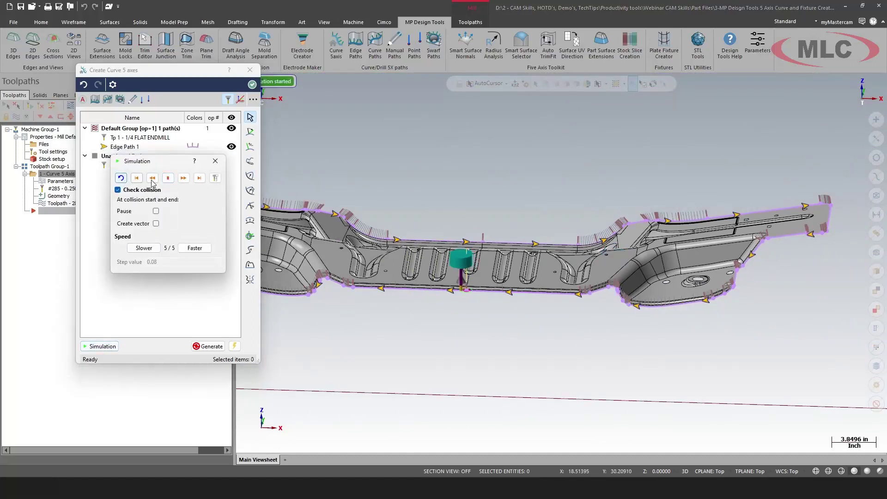
click(168, 178)
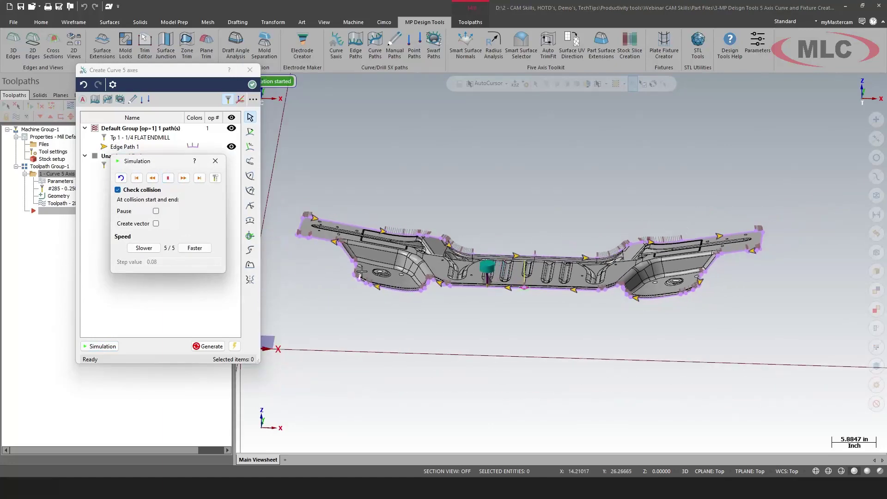
scroll(362, 273, up, 2)
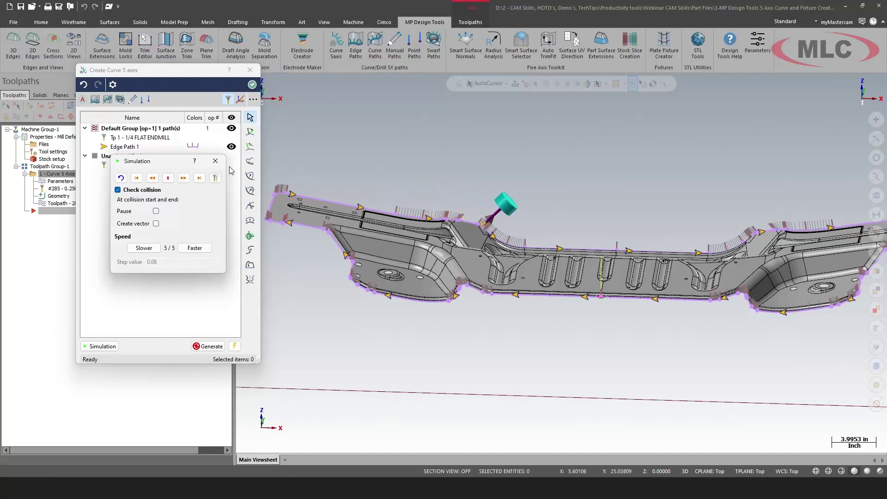
click(216, 161)
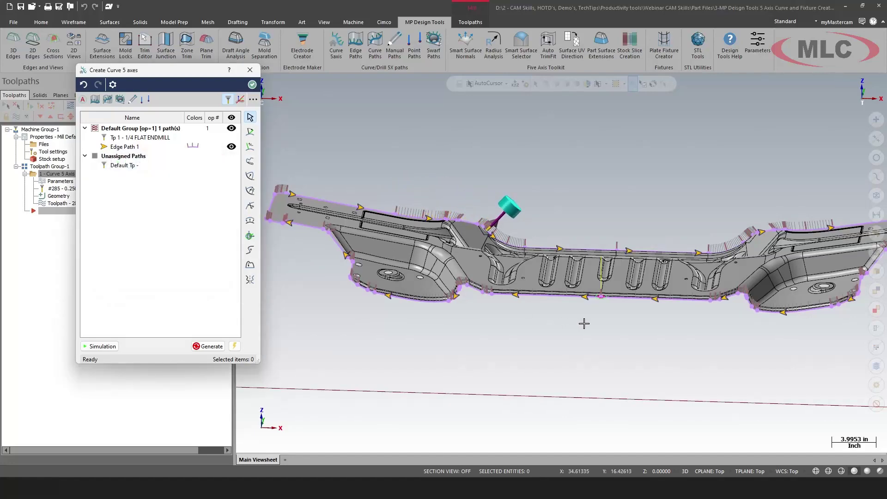
Enter a -.02 Z offset in Tp 1's parameters, then generate the Curve 5 Axis toolpath
middle_drag(583, 323, 608, 367)
scroll(462, 132, up, 5)
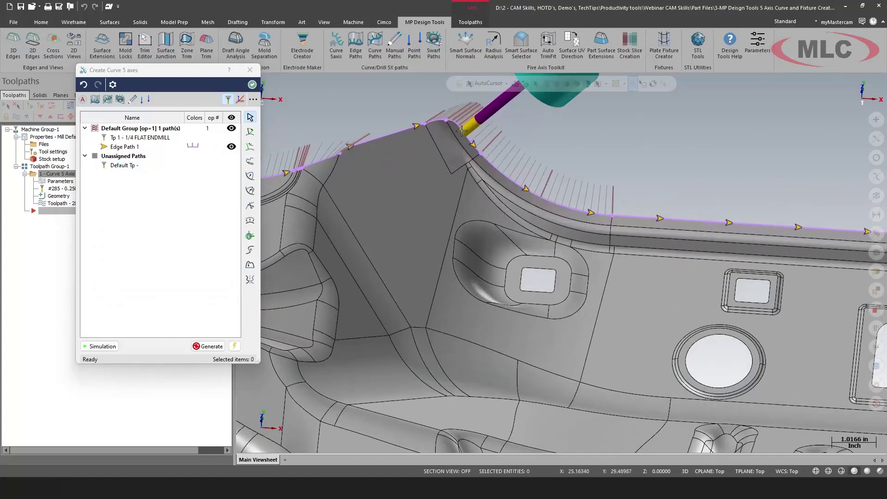
scroll(462, 132, up, 3)
scroll(460, 130, down, 5)
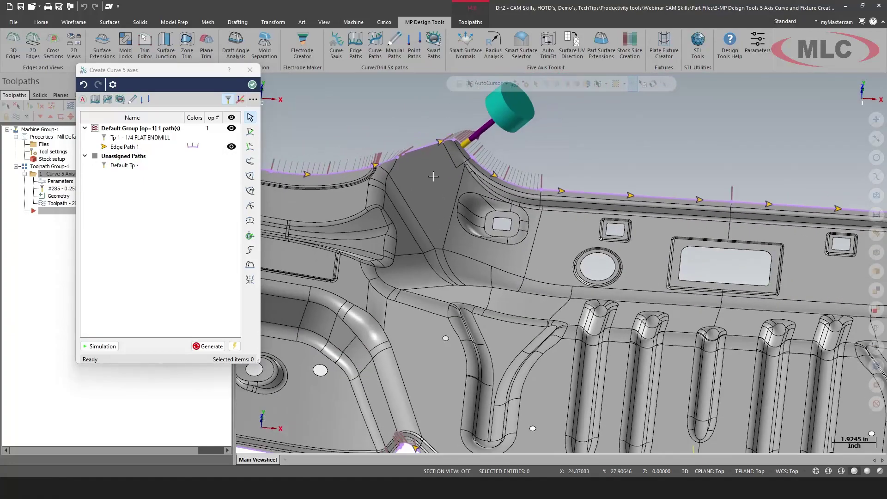
click(150, 137)
double_click(149, 138)
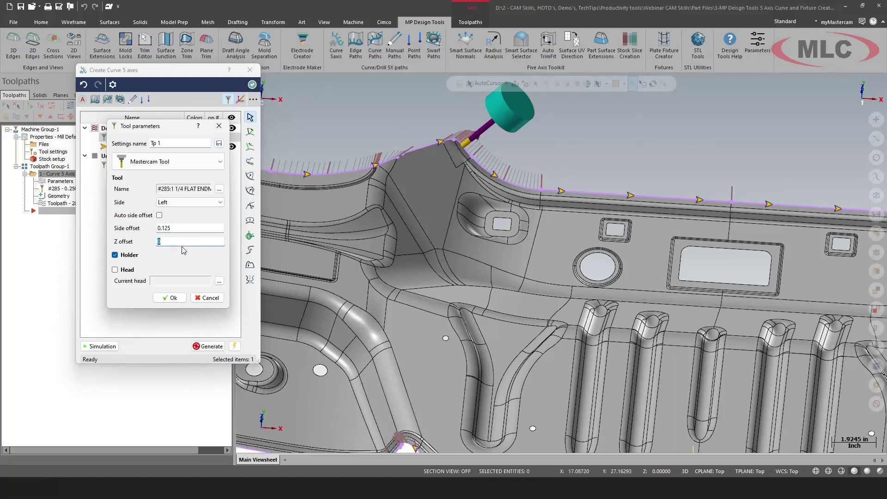
text(-.02)
click(174, 298)
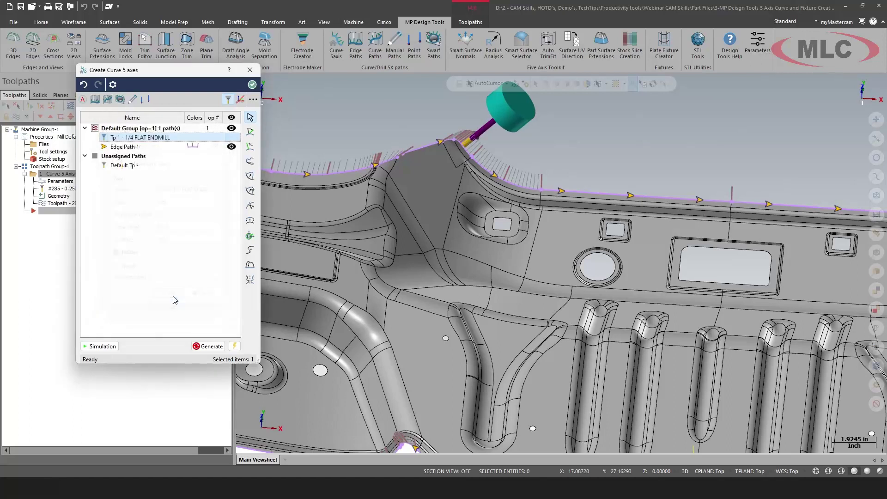
click(204, 350)
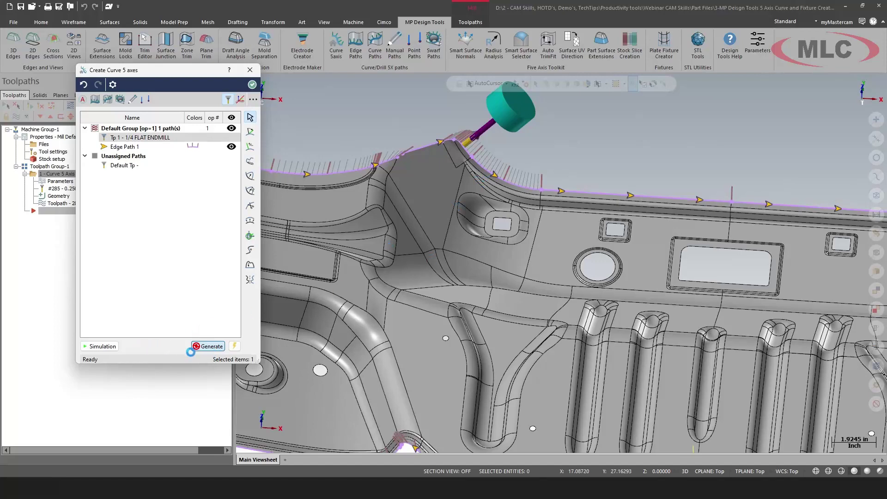
Accept the Curve 5 Axis operation, then backplot the new 273.4K toolpath along the outer edge
click(253, 85)
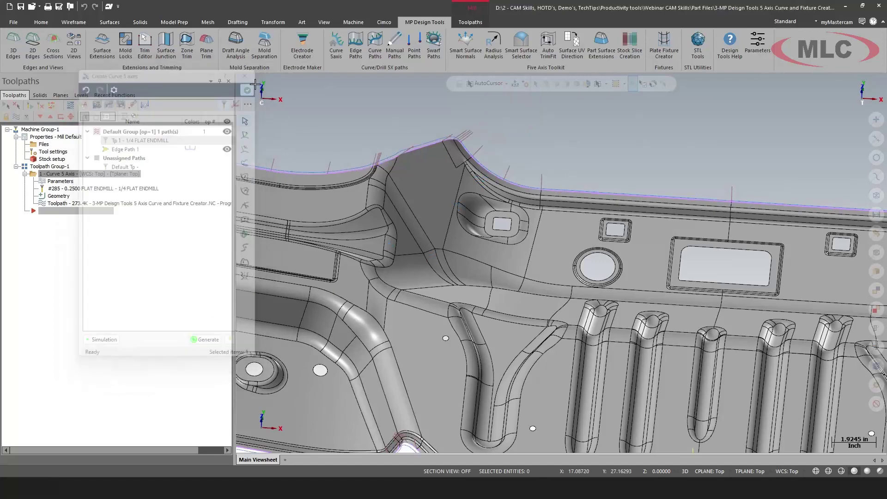
click(74, 204)
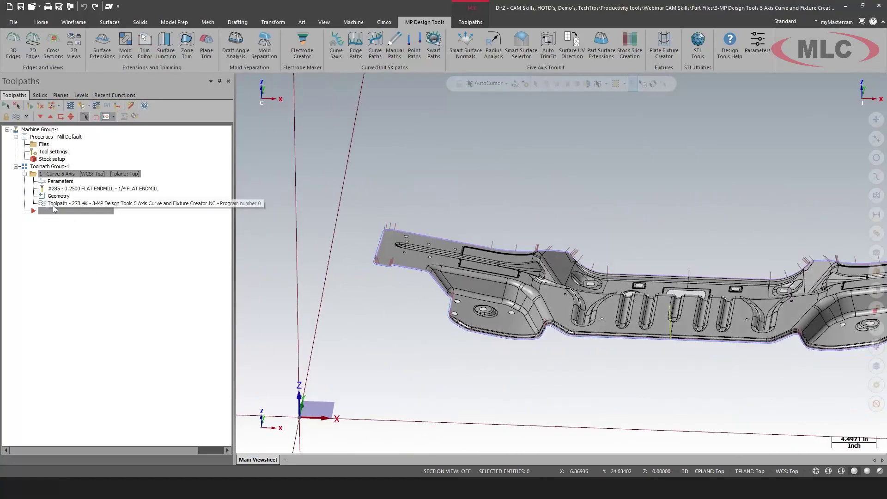
click(70, 105)
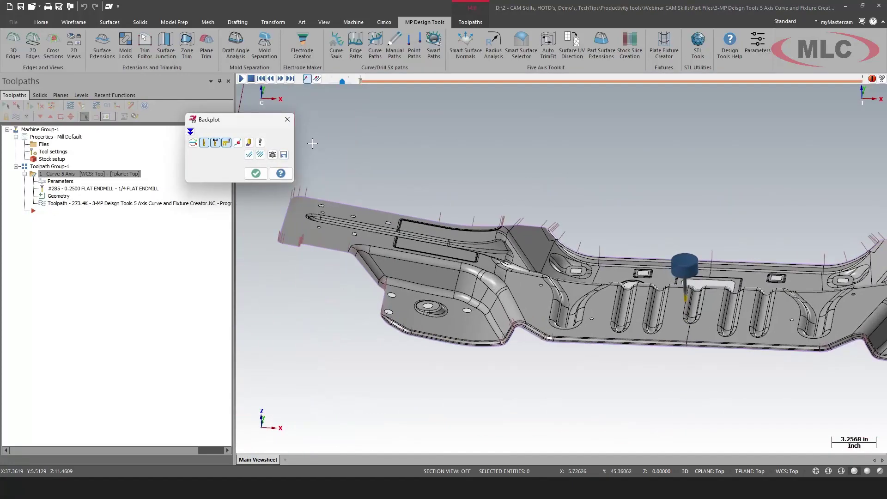